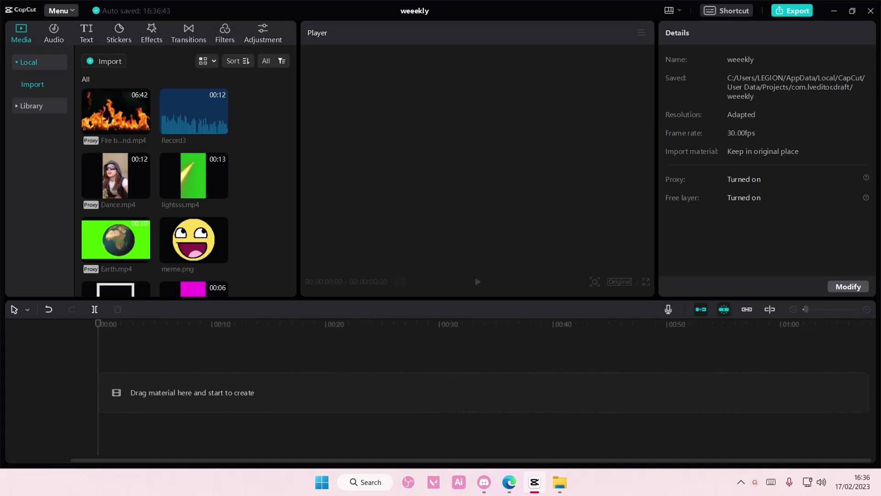
- Mute the Dance.mp4 track's audio and start a preview playback
left_click(142, 191)
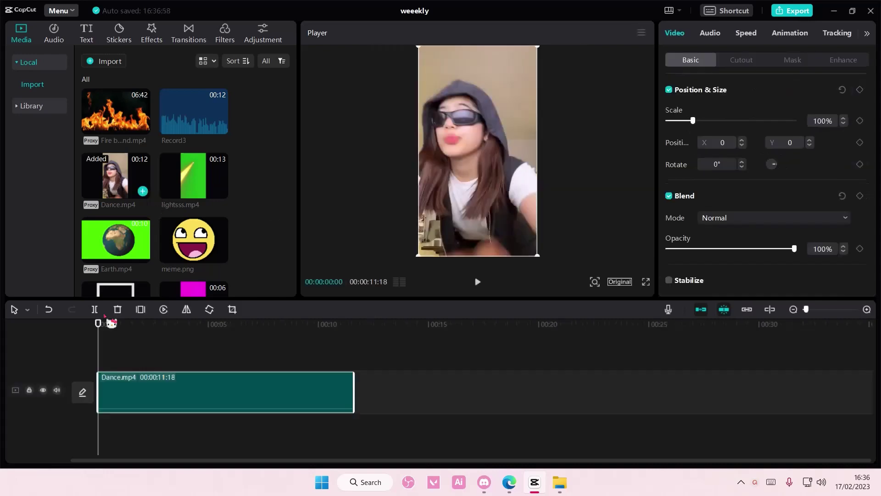
left_click(58, 391)
key("space")
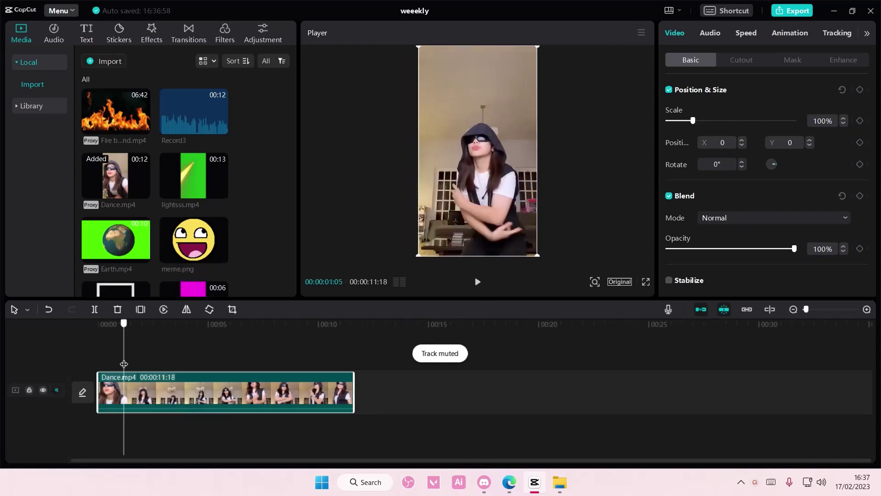
- Move the playhead to about four seconds and select the Dance.mp4 clip
left_click(142, 360)
mouse_move(149, 363)
left_mouse_down()
mouse_move(205, 363)
mouse_move(194, 365)
left_mouse_up()
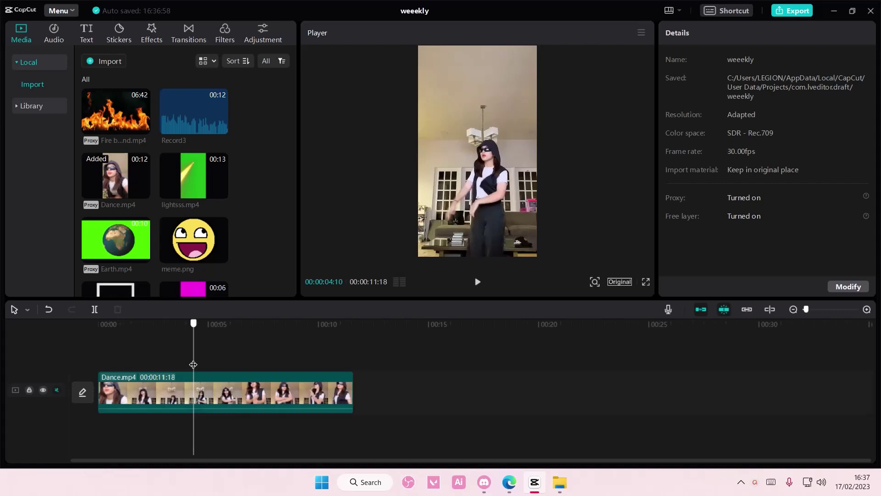
left_click(251, 380)
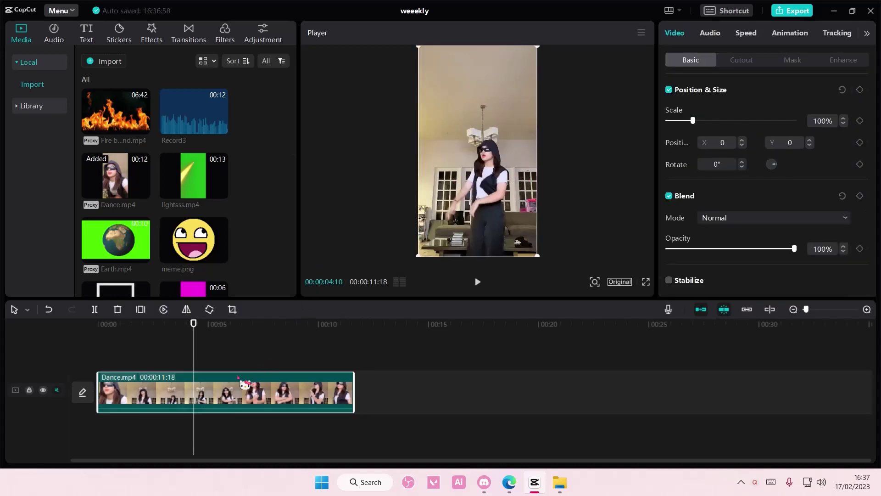
- Undo an accidental Cut of the Dance.mp4 clip to restore it
right_click(248, 406)
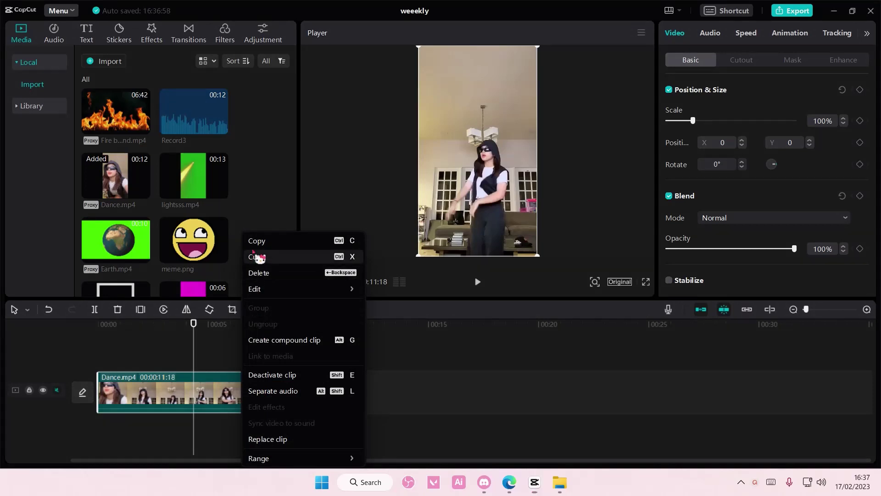
left_click(261, 270)
key("ctrl+z")
- Copy the Dance.mp4 clip and paste it onto a new track above
right_click(211, 386)
left_click(228, 268)
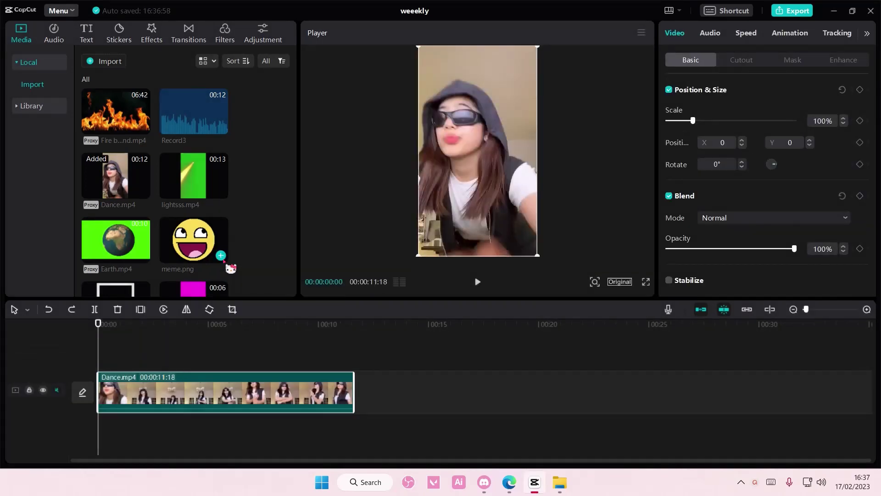
right_click(174, 351)
left_click(193, 363)
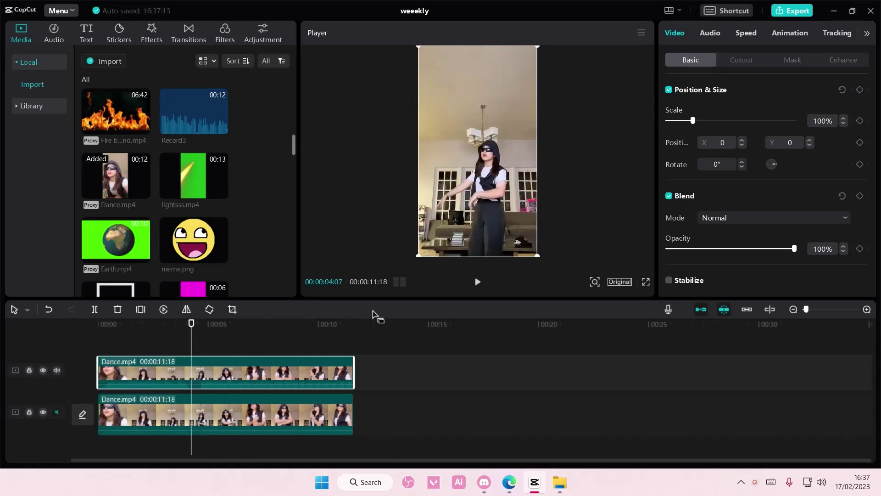
- Enable Auto cutout on the upper Dance.mp4 clip to isolate the dancer from the background
left_click(741, 60)
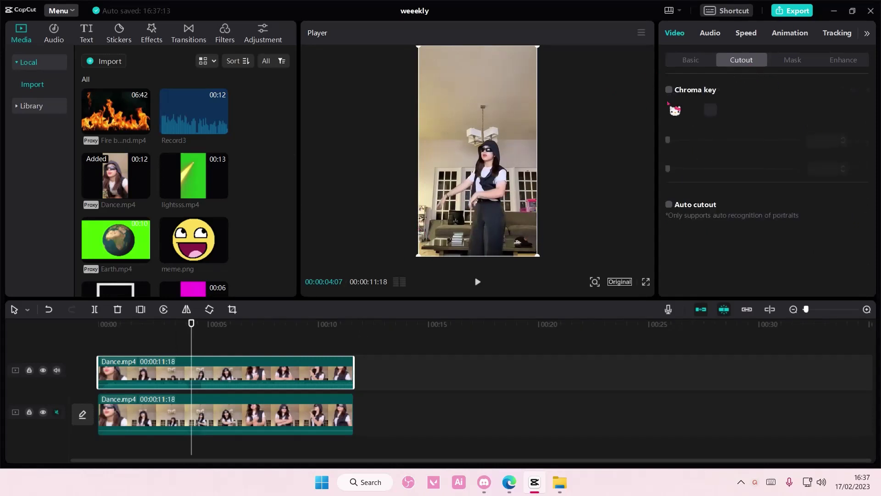
left_click(668, 205)
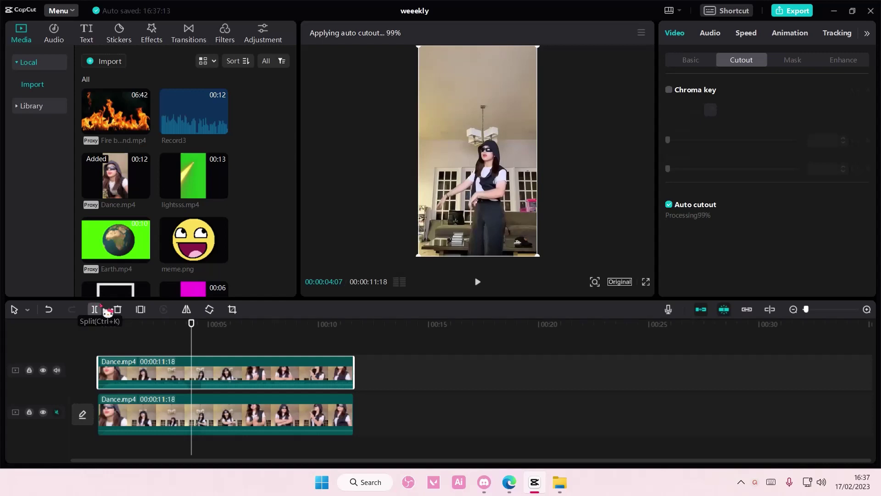
mouse_move(195, 337)
left_mouse_down()
mouse_move(183, 337)
mouse_move(203, 342)
left_mouse_up()
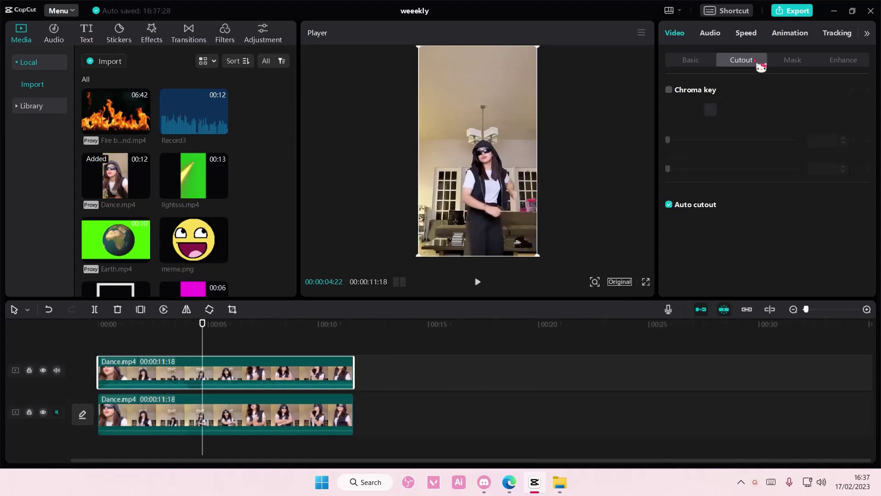
left_click(709, 60)
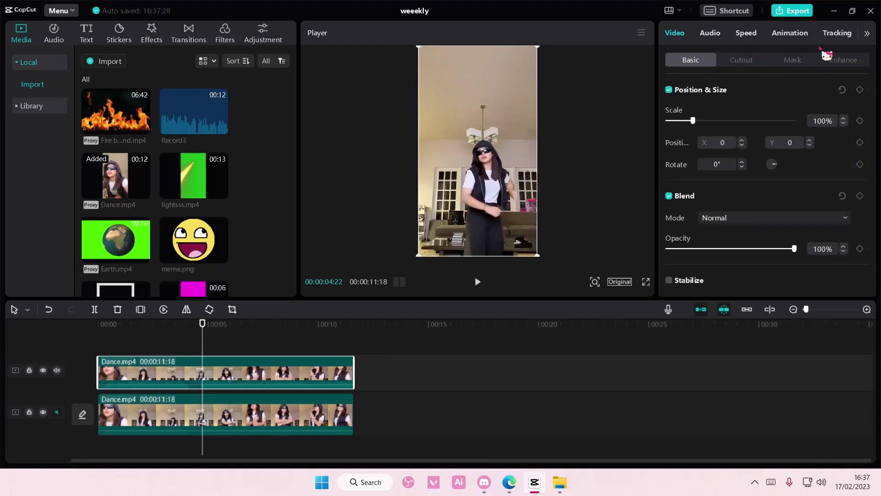
- In Adjustment, add a Saturation keyframe on the upper clip at 00:00:04:17
left_click(867, 35)
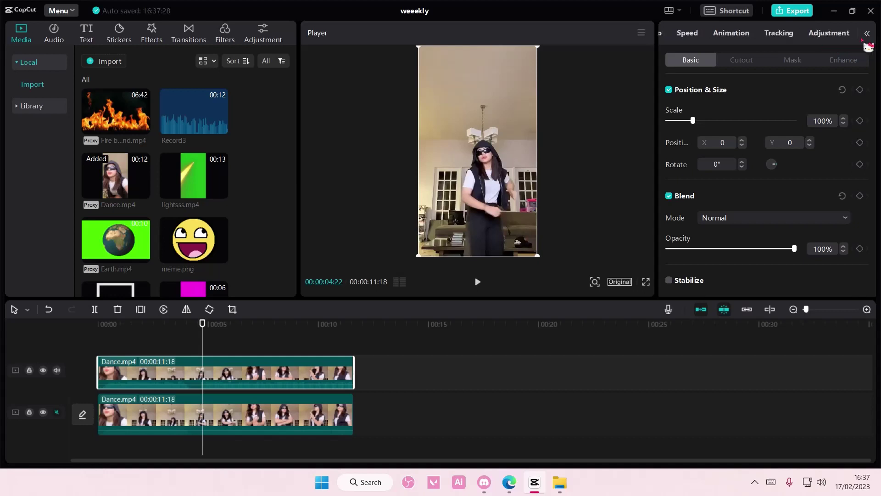
left_click(838, 36)
scroll(769, 217, "down", 2)
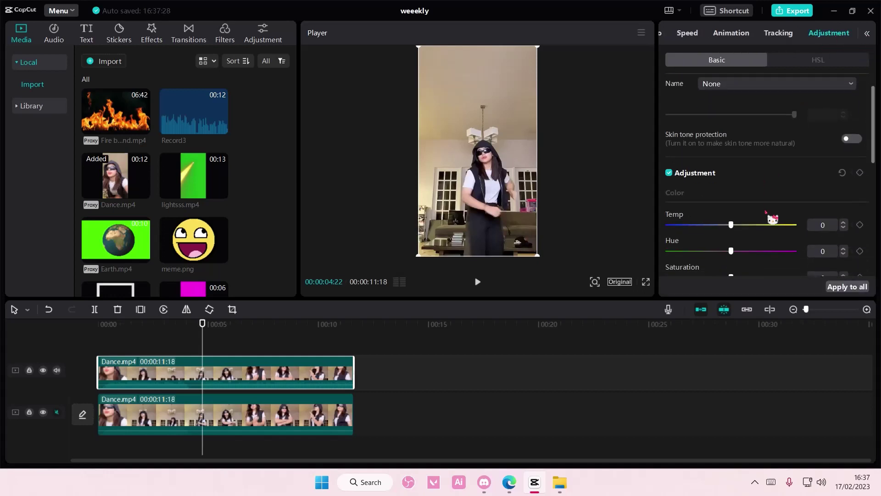
scroll(769, 218, "down", 1)
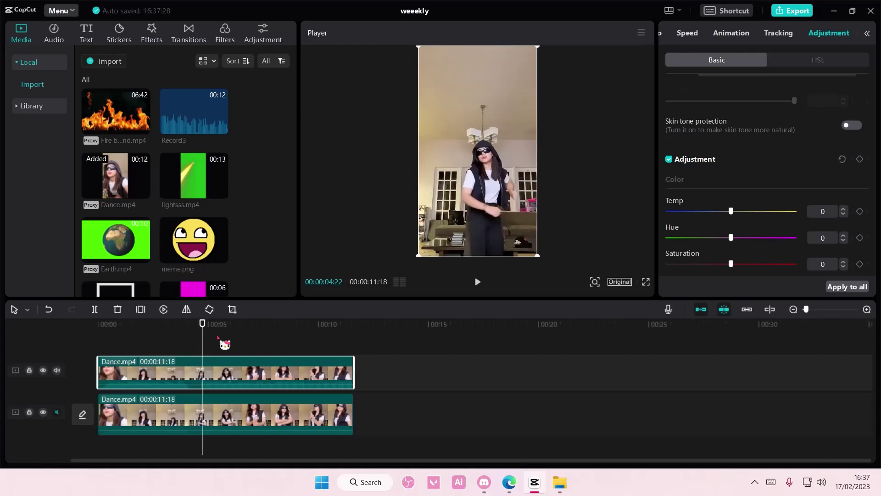
left_click_drag(204, 331, 42, 348)
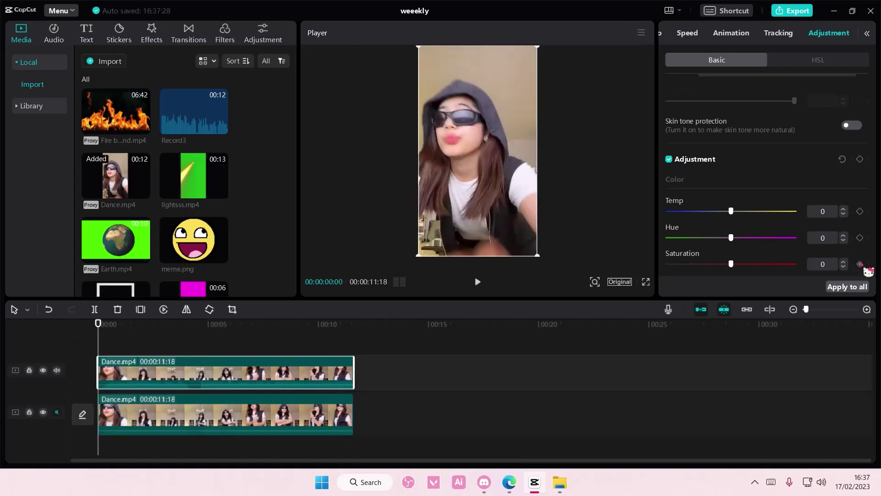
left_click(110, 346)
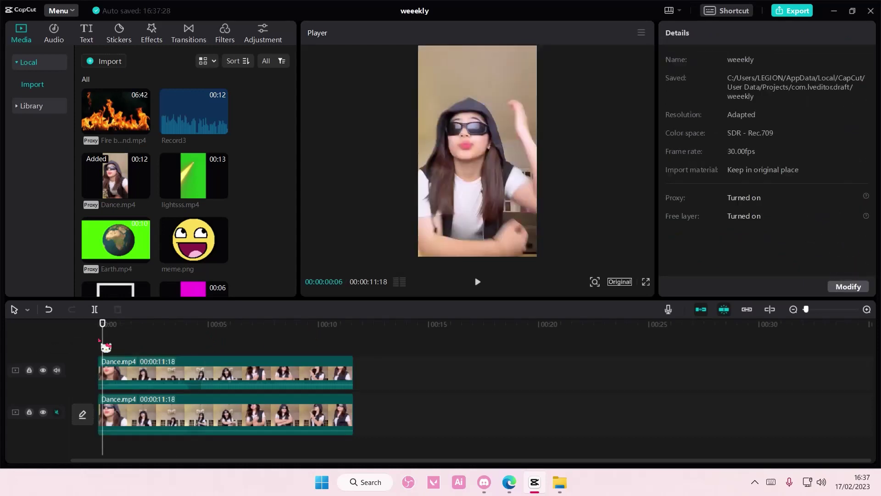
left_click(150, 374)
left_click_drag(100, 347, 198, 354)
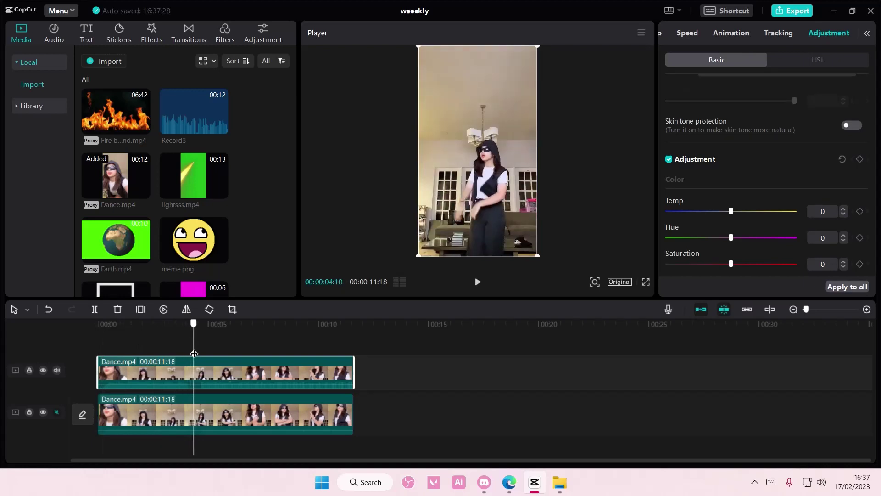
left_click(860, 264)
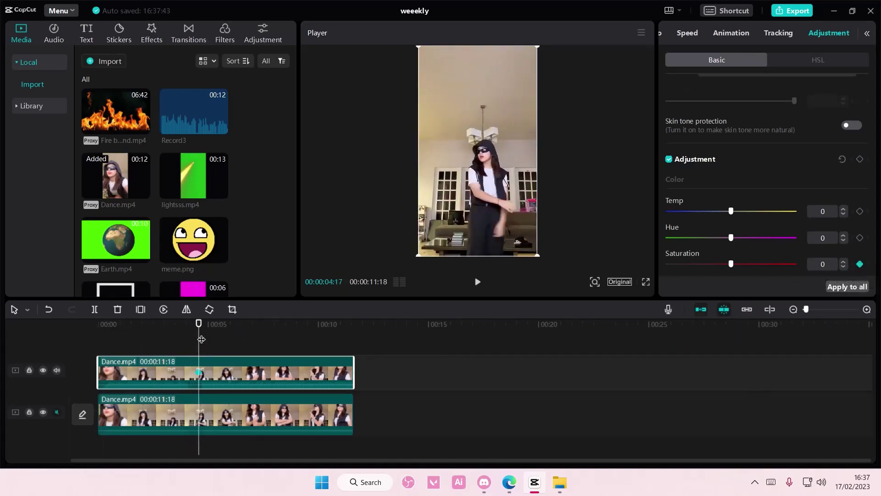
- Set Saturation to -50 at 00:00:06:07, then scrub back to check the fade
left_click_drag(201, 339, 236, 345)
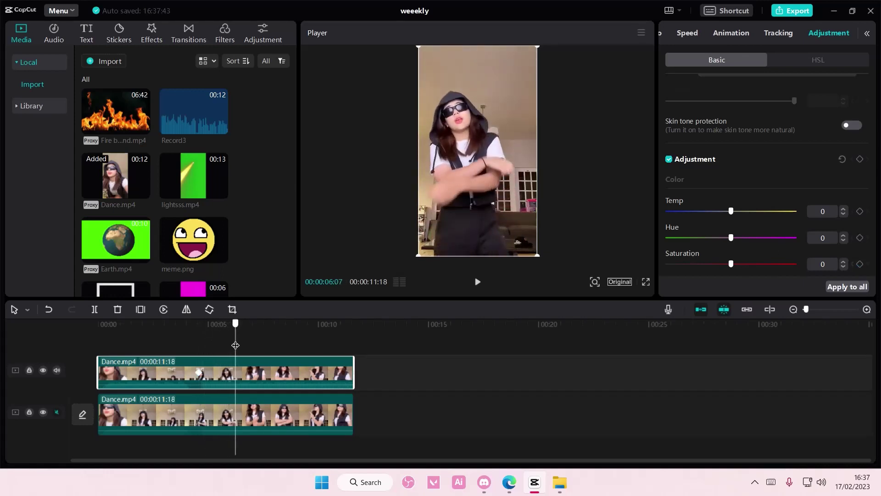
left_click_drag(731, 265, 646, 270)
mouse_move(238, 342)
left_mouse_down()
mouse_move(182, 345)
mouse_move(232, 348)
left_mouse_up()
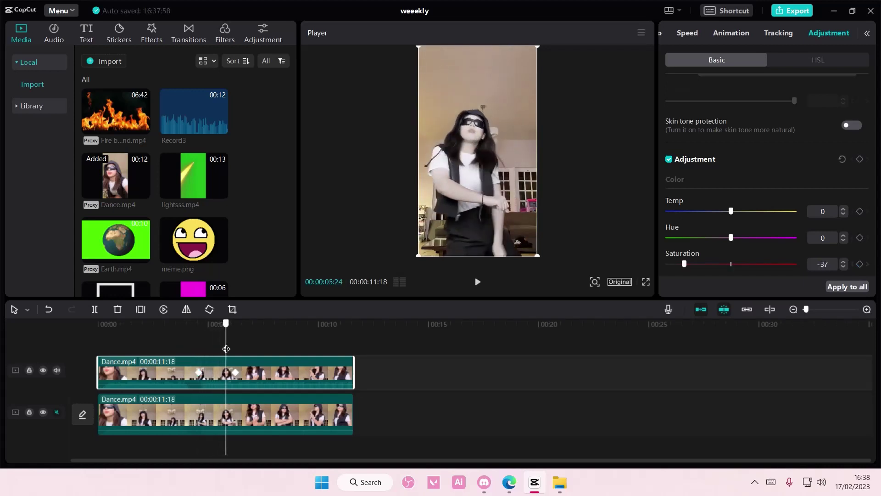
- Mute the upper Dance.mp4 track and play the saturation fade back from the beginning
left_click(56, 369)
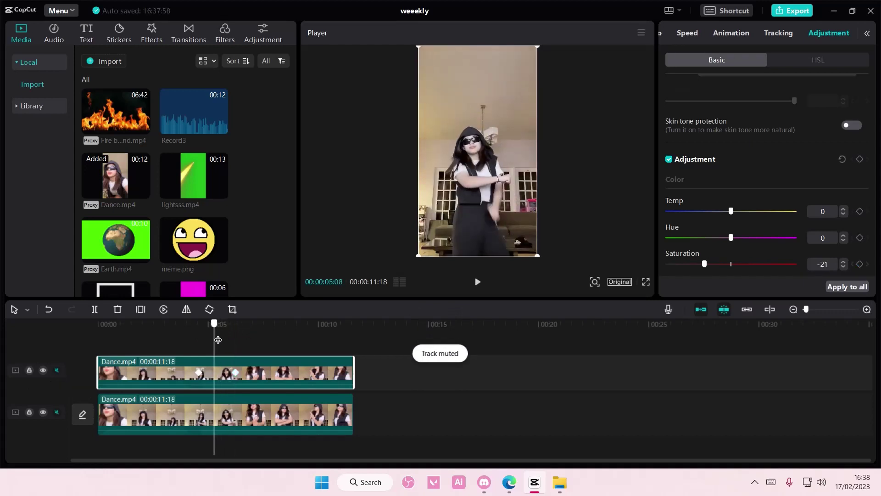
mouse_move(232, 335)
left_mouse_down()
mouse_move(222, 344)
mouse_move(111, 348)
left_mouse_up()
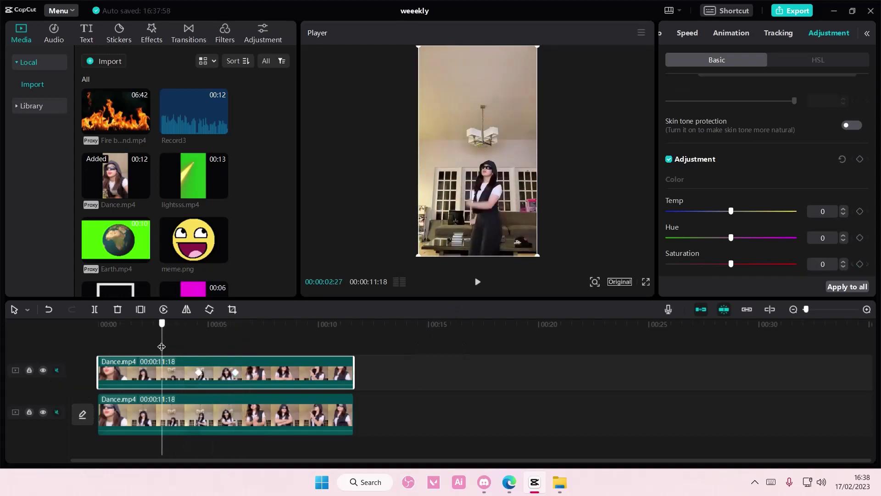
left_click(102, 351)
key("space")
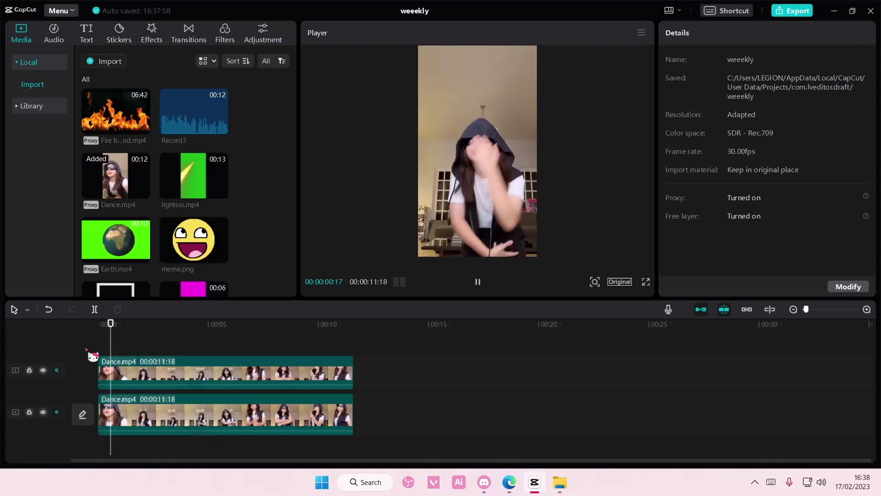